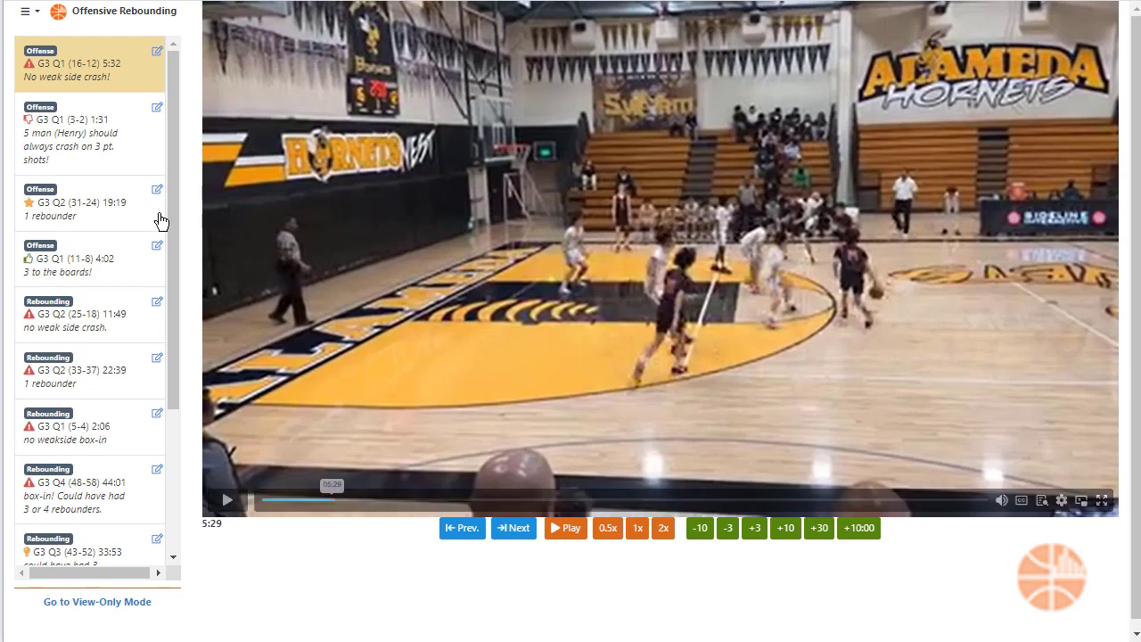
Play the G3 Q1 1:31 clip, skip to the next, pause, slow to 0.5x and jump back 3 seconds
left_click(71, 150)
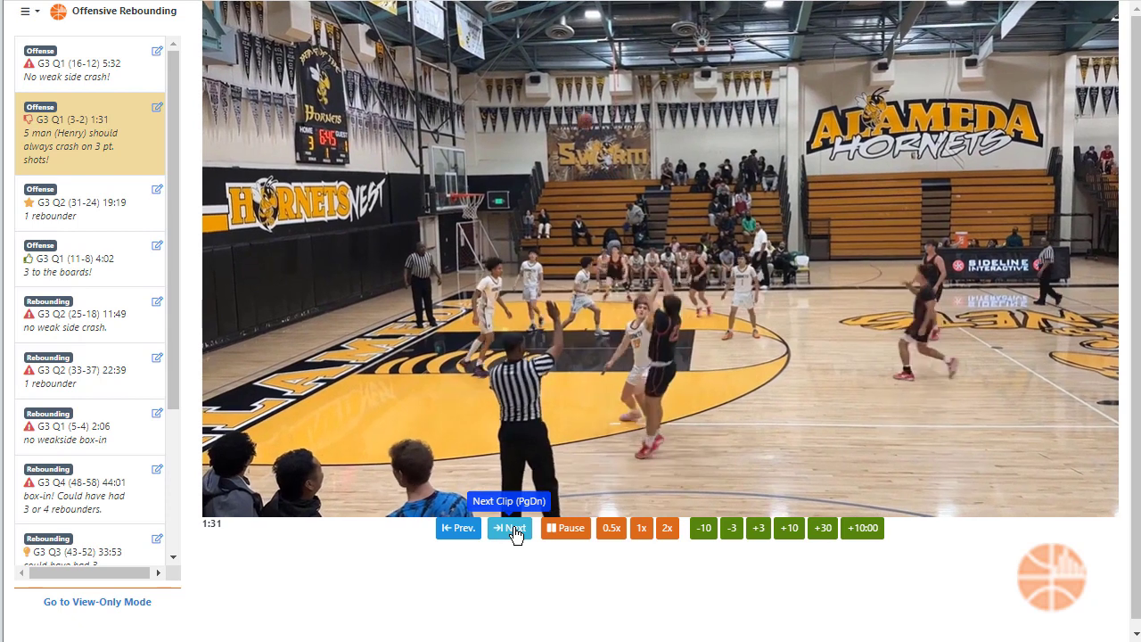
left_click(514, 535)
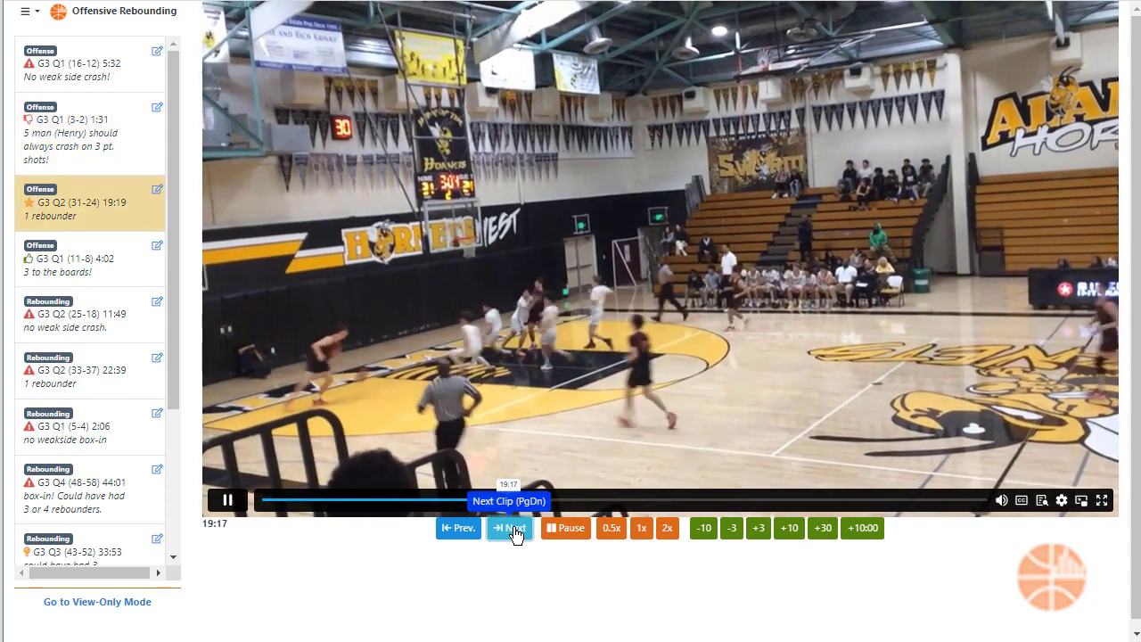
key("space")
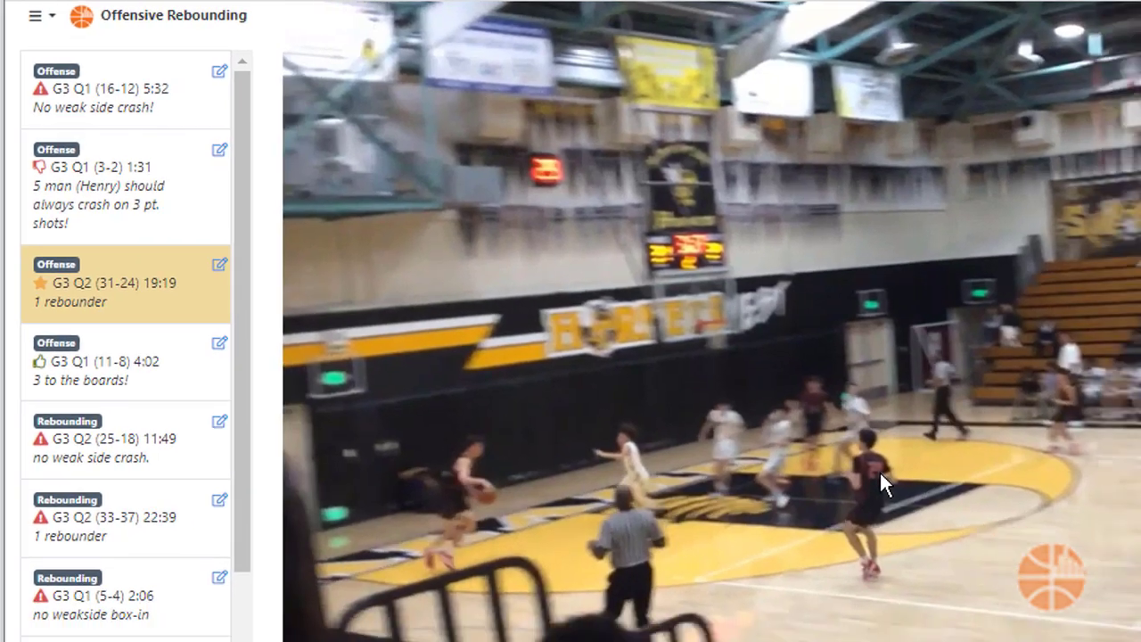
key("Down")
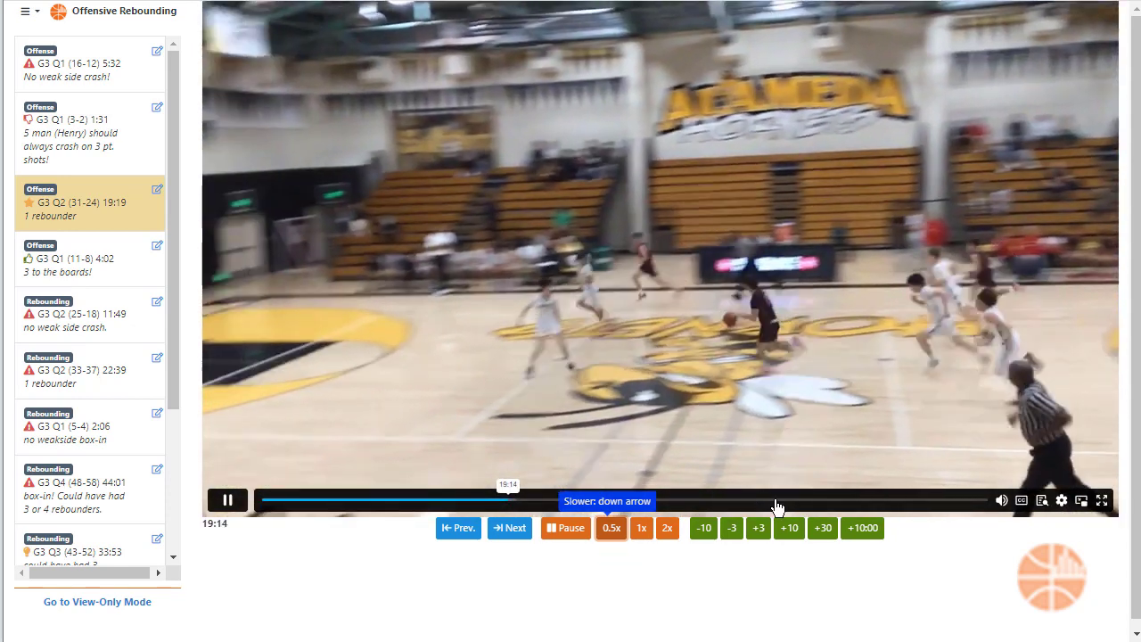
left_click(732, 532)
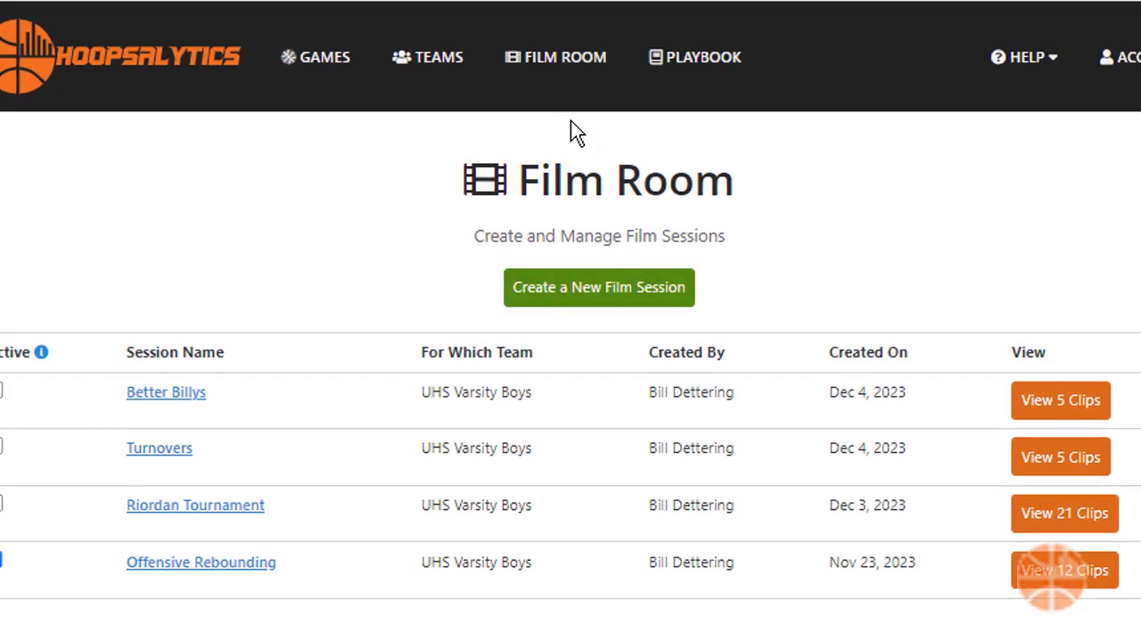
Create a 'Sweet Dimes' film session for UHS Varsity Boys and make Offensive Rebounding inactive
left_click(624, 303)
left_click(549, 355)
type("Sweet Dimes")
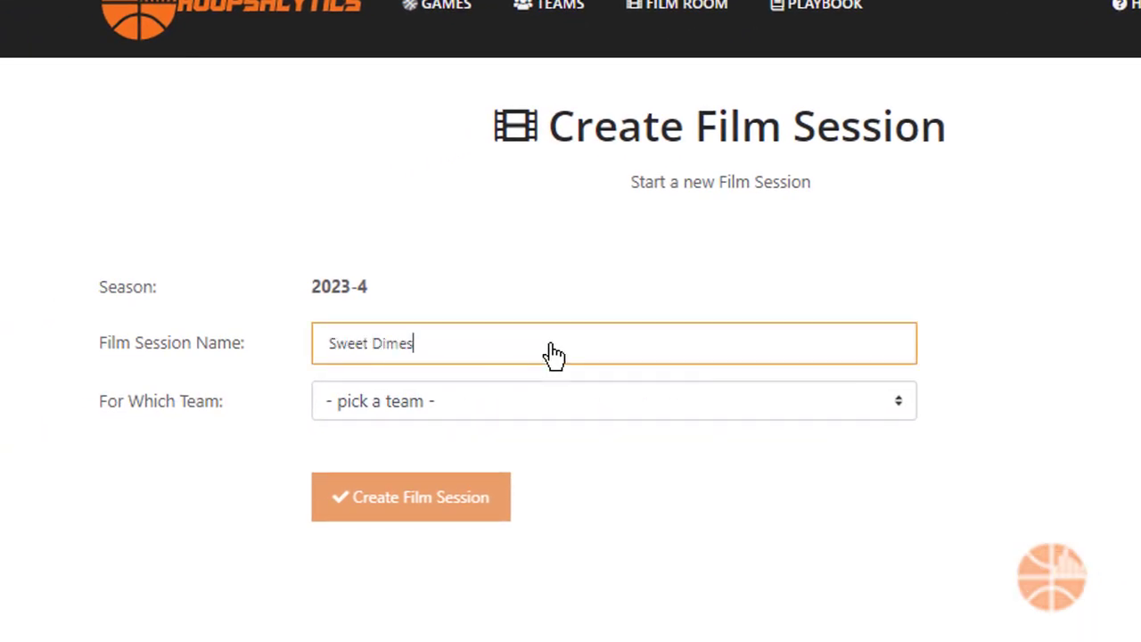
left_click(513, 412)
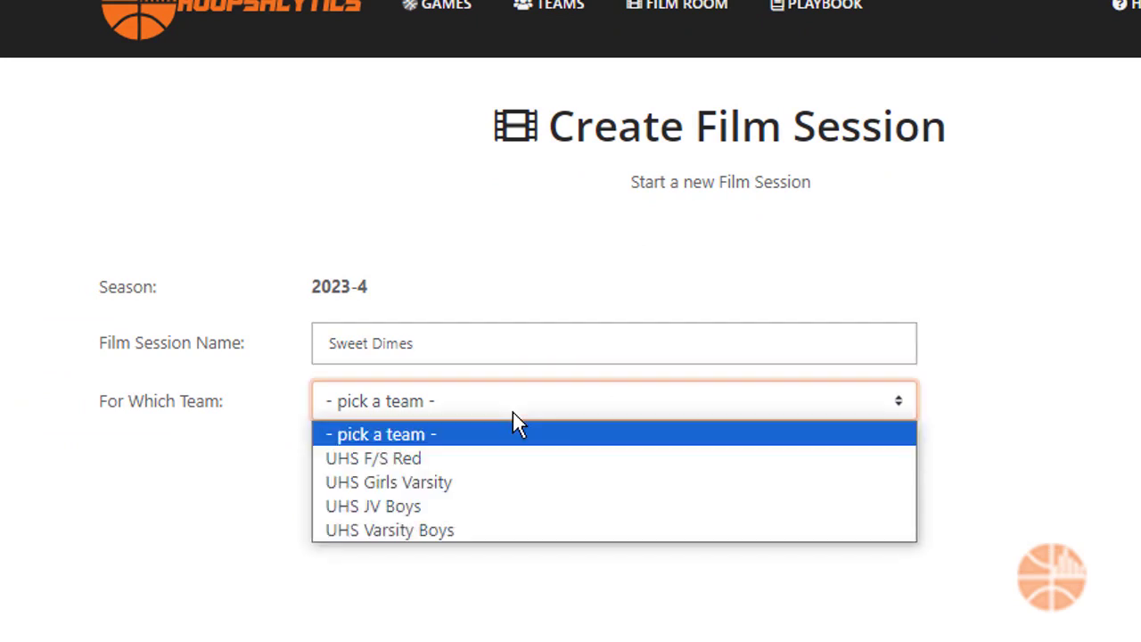
left_click(436, 533)
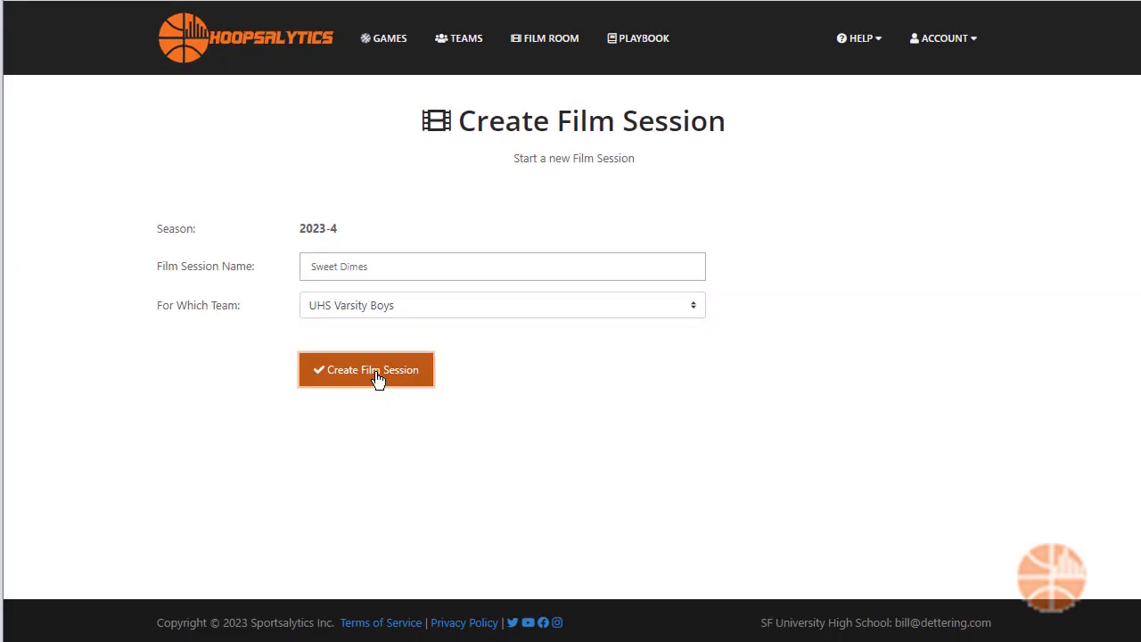
left_click(378, 380)
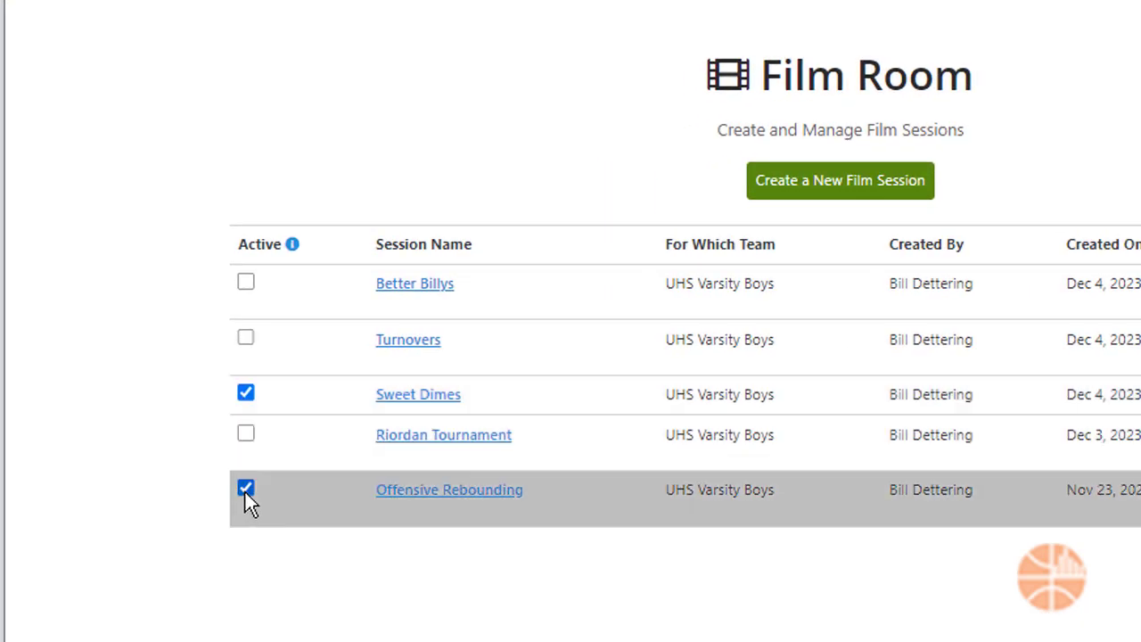
left_click(245, 490)
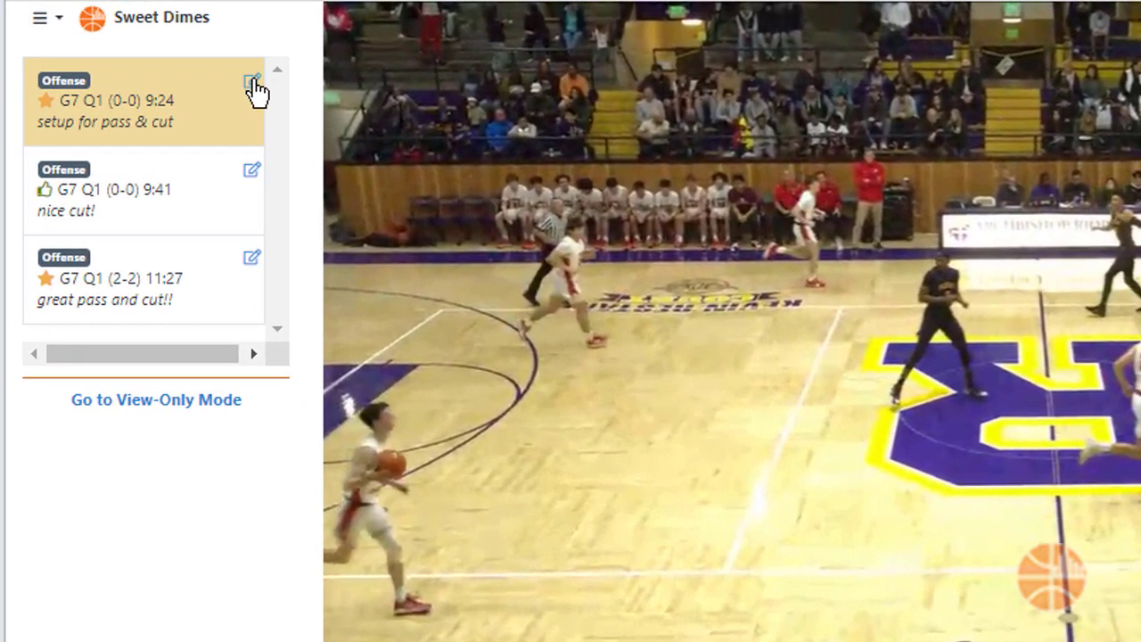
Change the 9:24 clip's description to 'Great setup for pass & cut' with thumbs-up, then drag it below 'nice cut!'
left_click(253, 84)
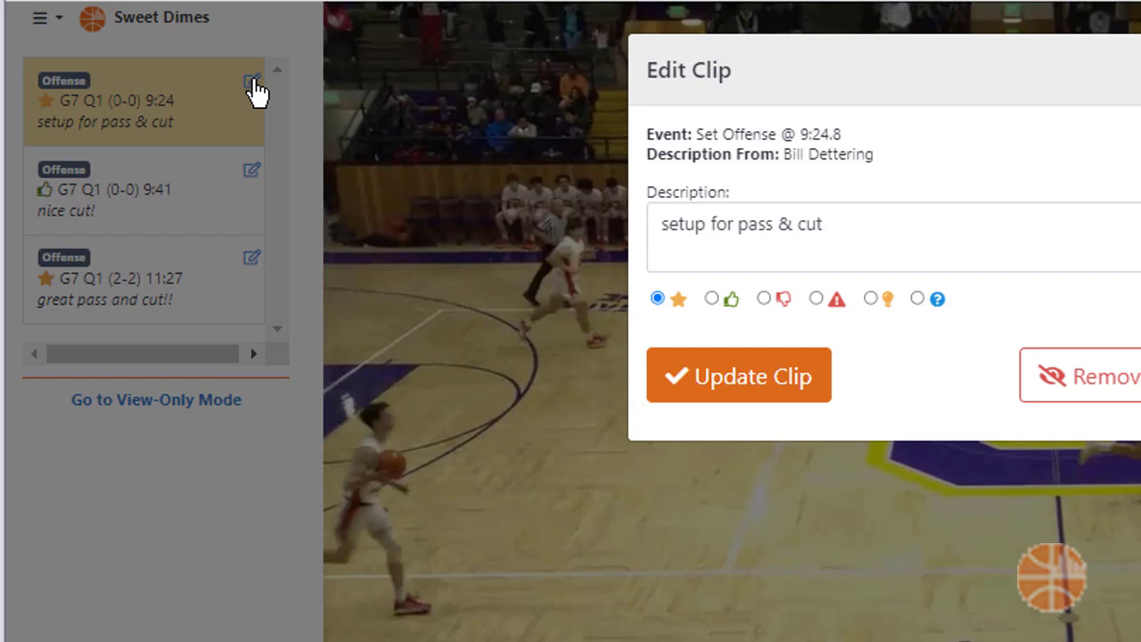
left_click(518, 223)
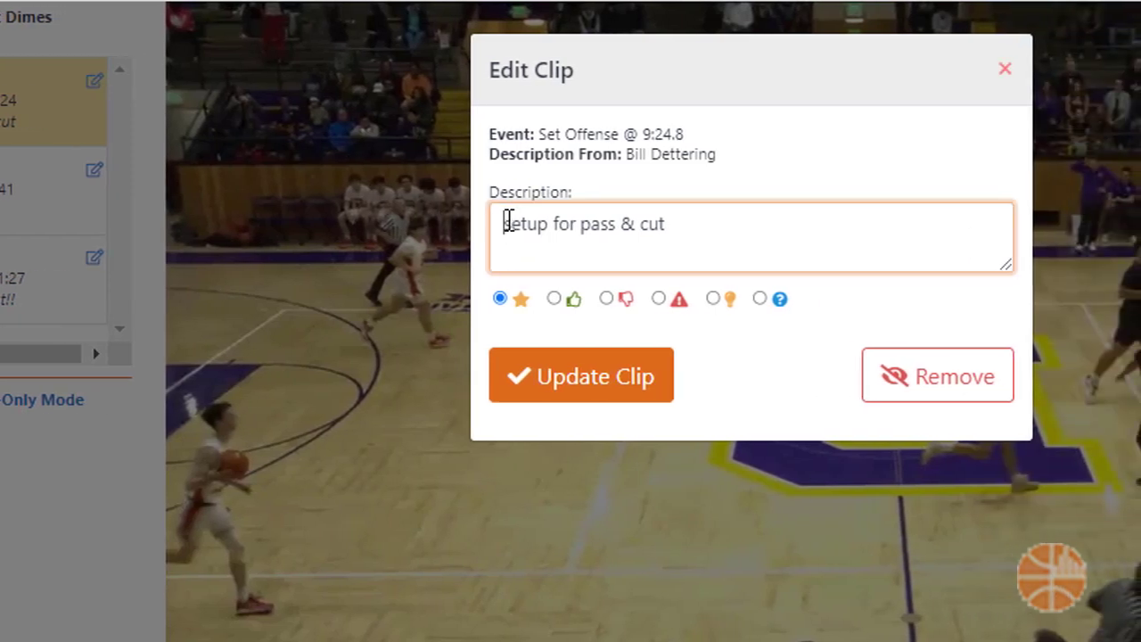
type("Great")
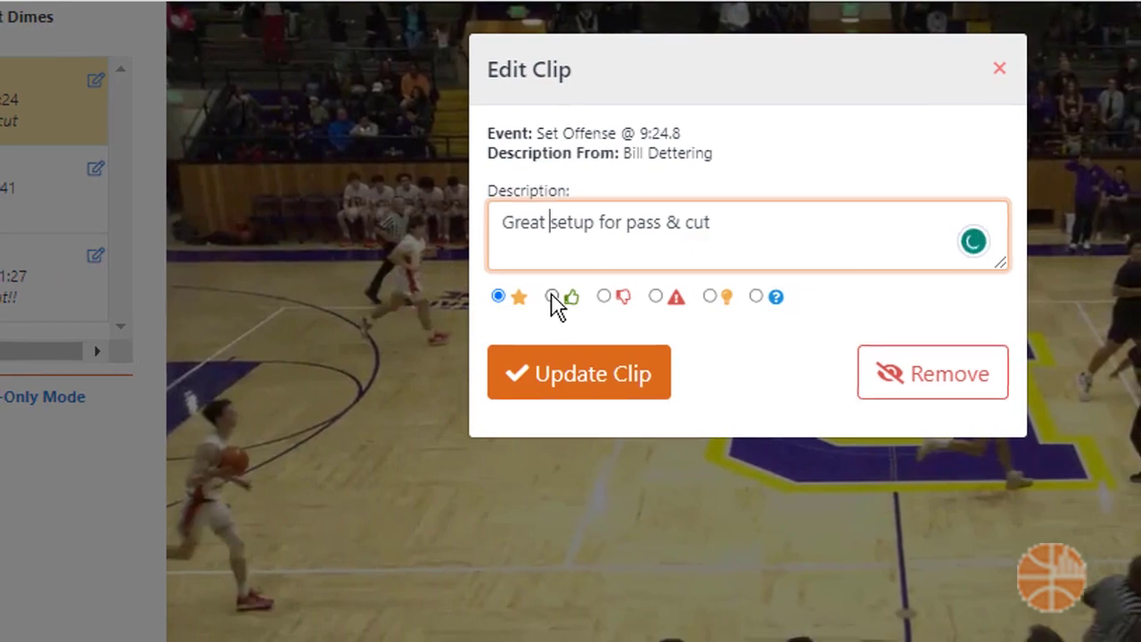
left_click(554, 299)
left_click(504, 286)
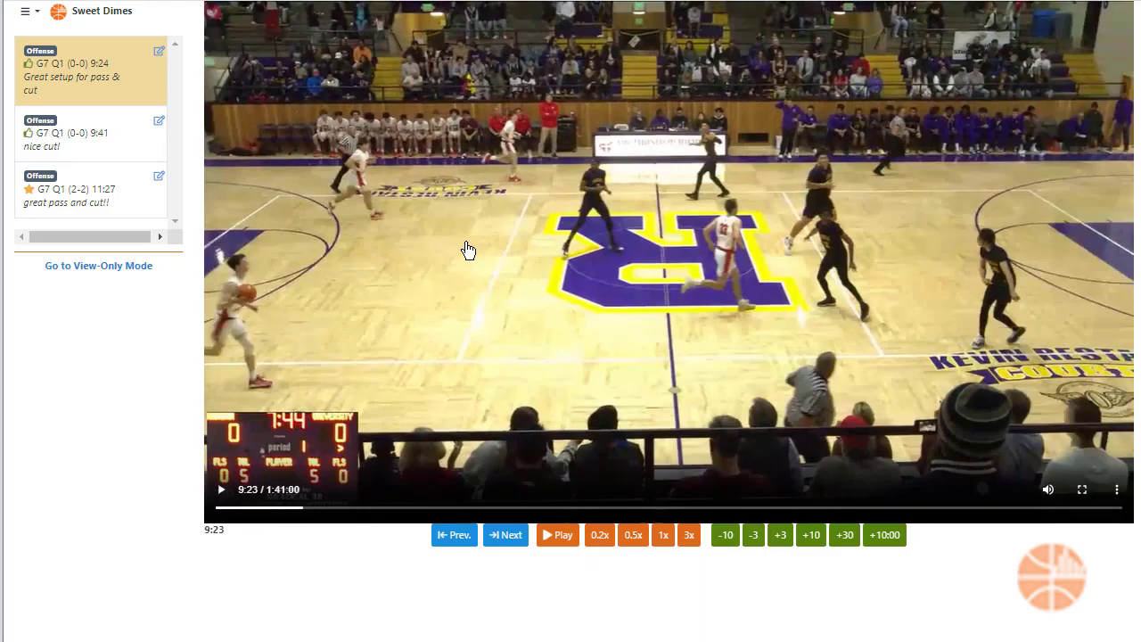
left_click_drag(77, 76, 78, 130)
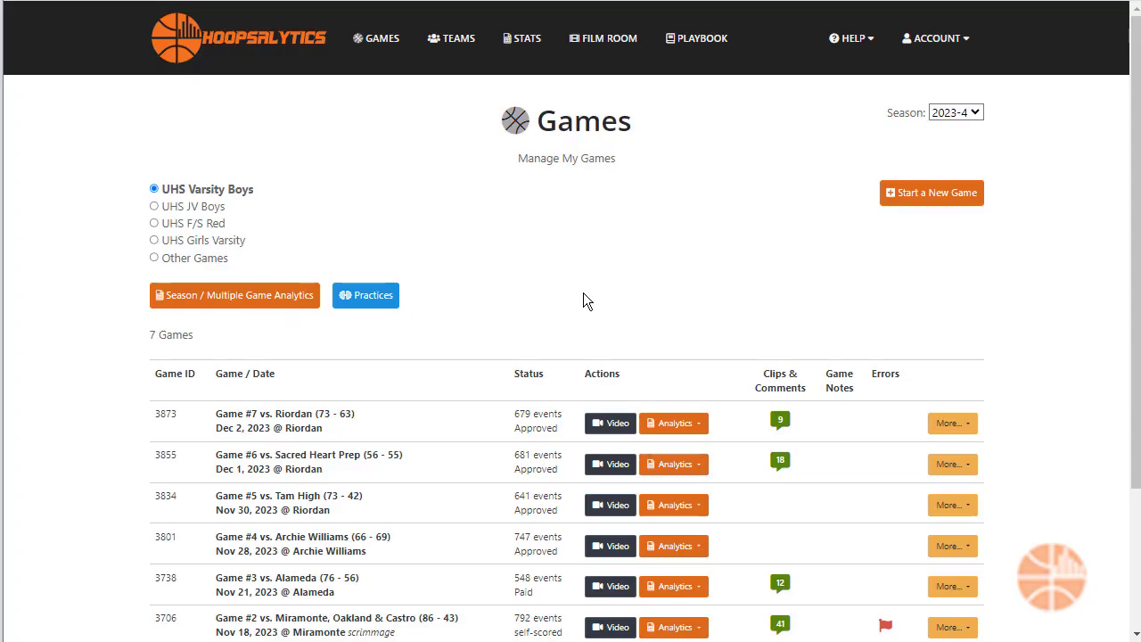
Open Game #7's Player Stats and list the ALL row's 13 assists as video clips
left_click(692, 426)
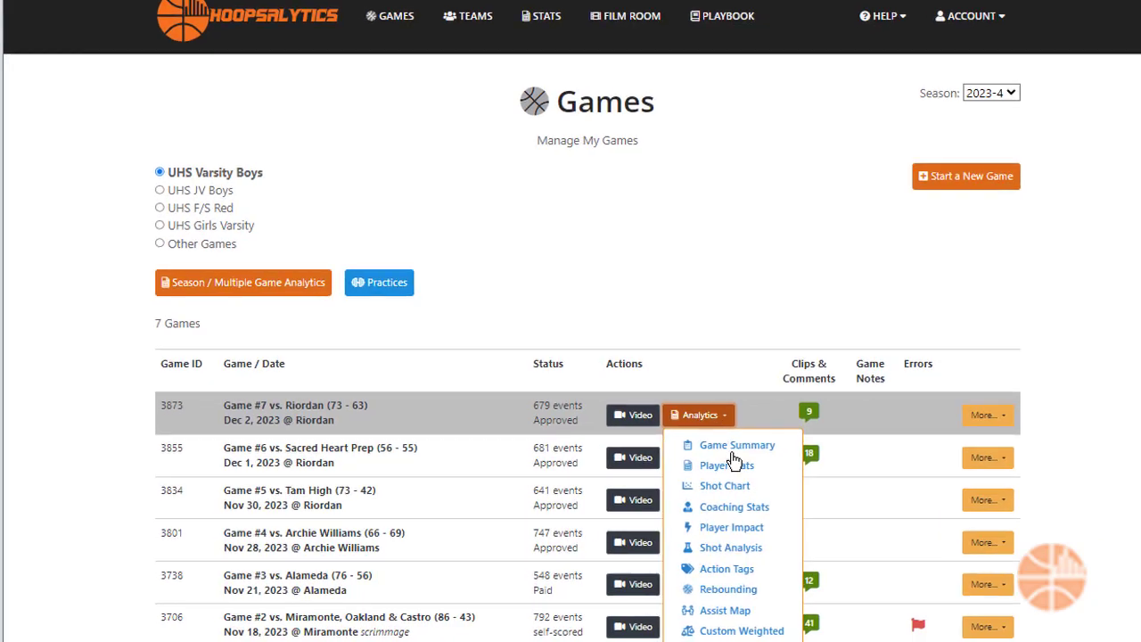
left_click(704, 478)
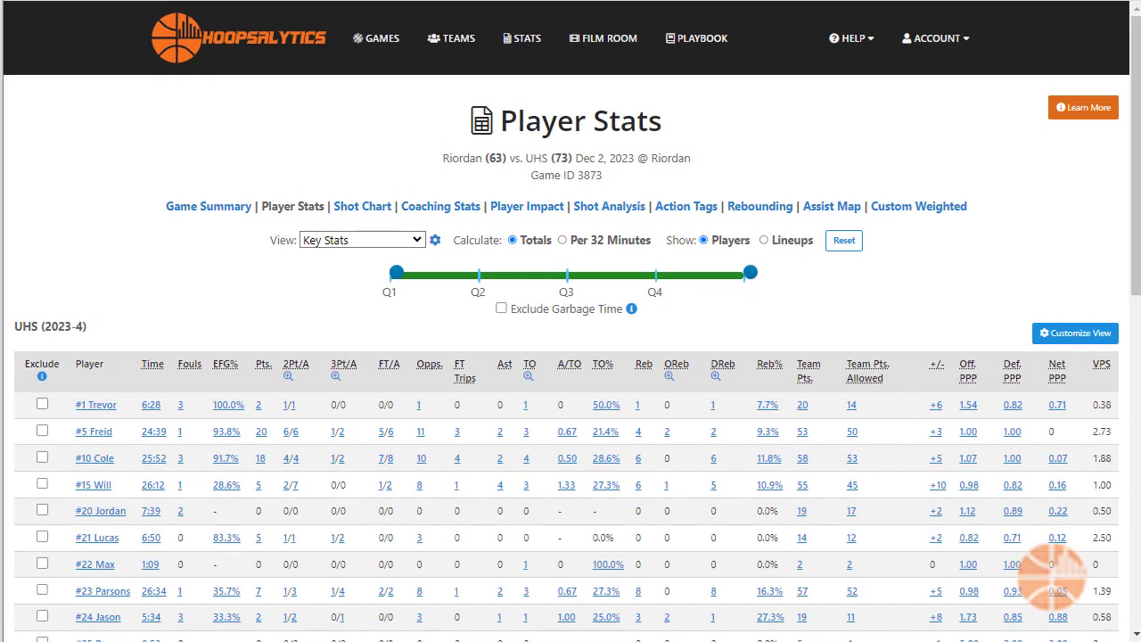
scroll(1137, 272, "down", 3)
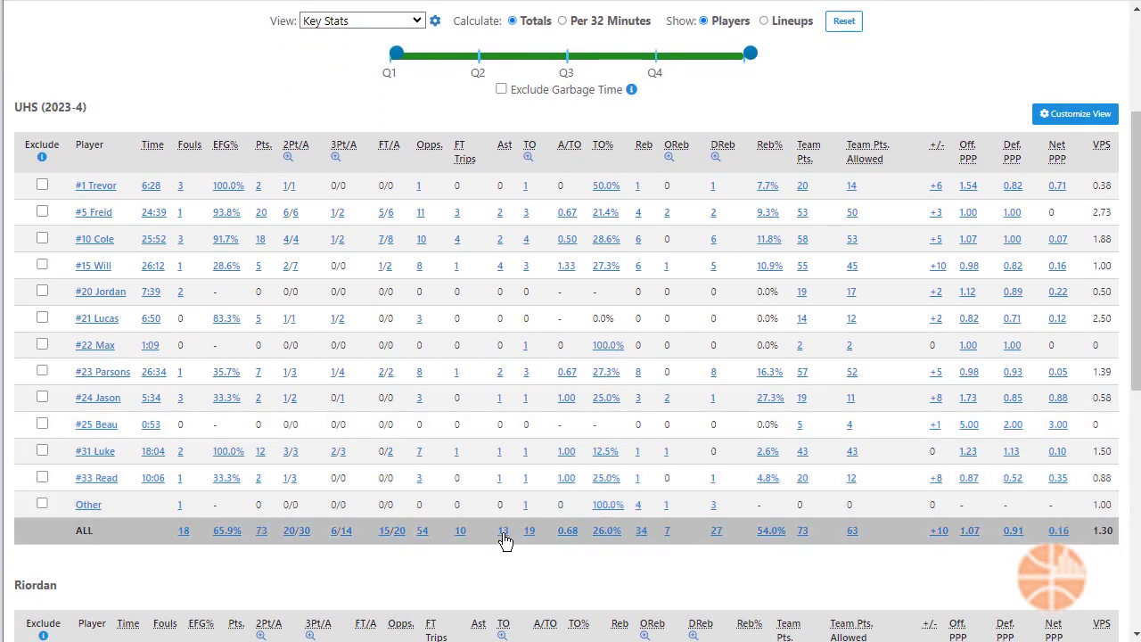
left_click(503, 533)
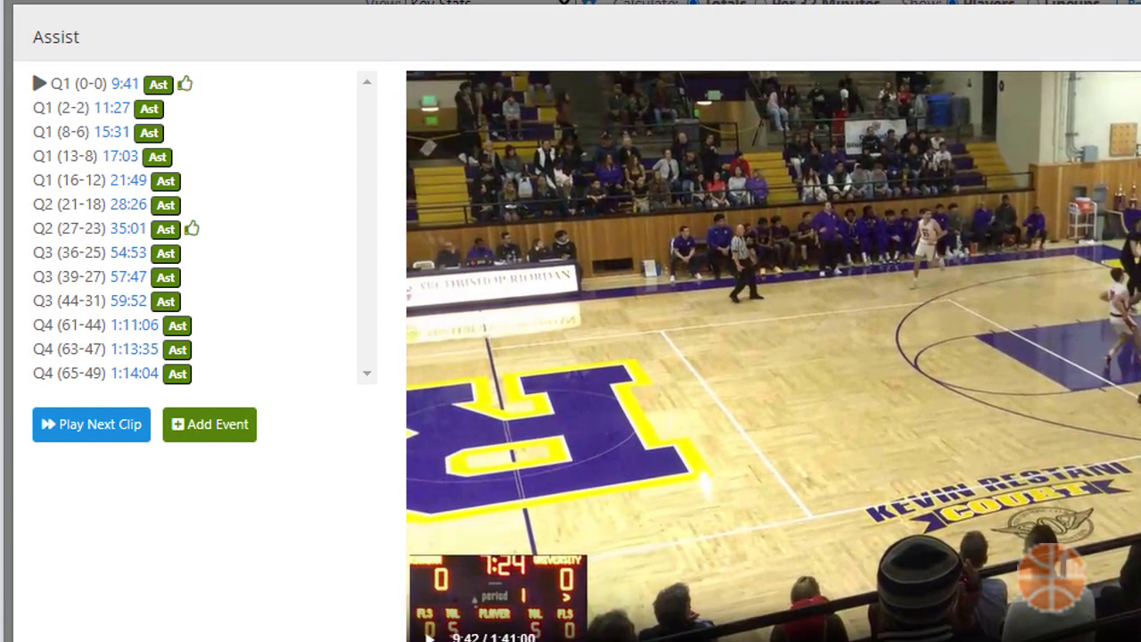
Add the Q1 9:41 assist to Sweet Dimes described 'nice cut!', then play the 11:27 assist
left_click(159, 86)
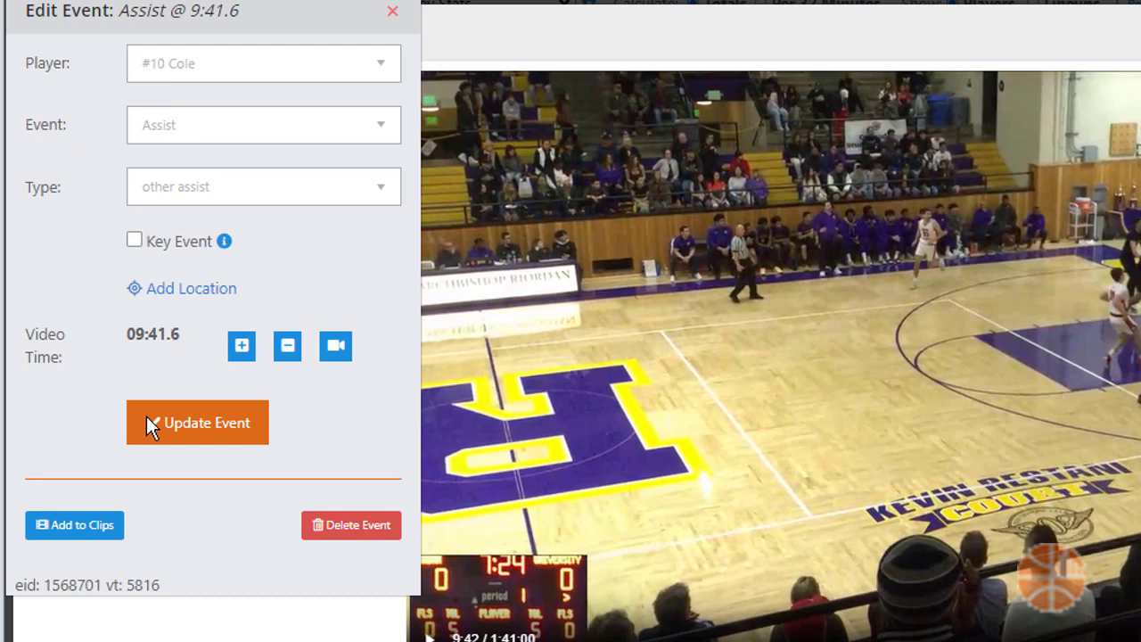
left_click(103, 536)
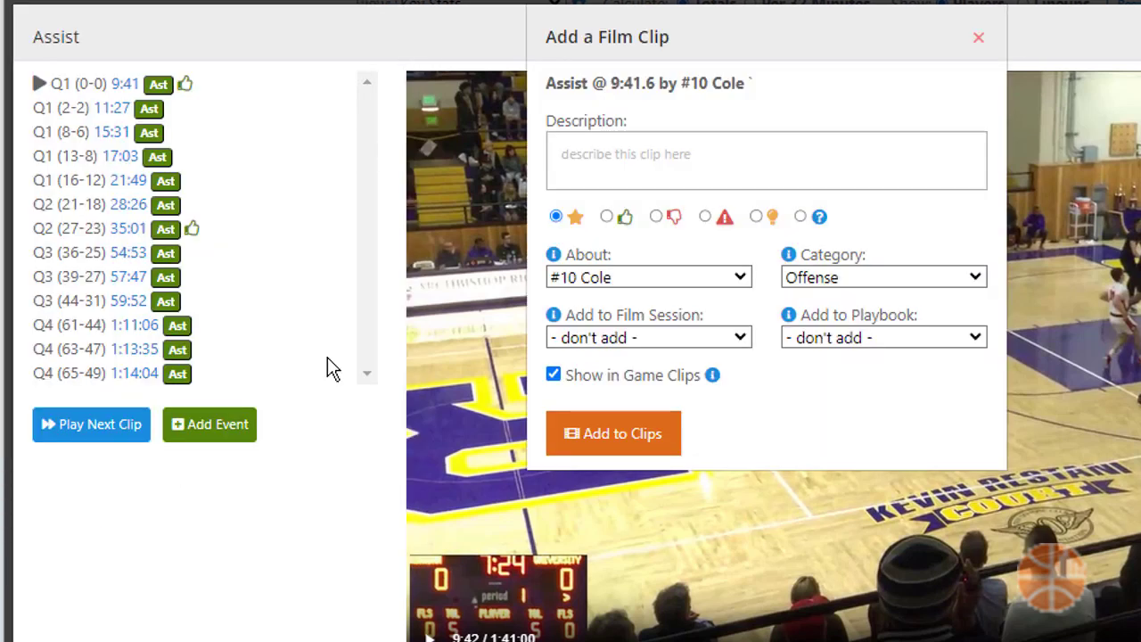
left_click(627, 343)
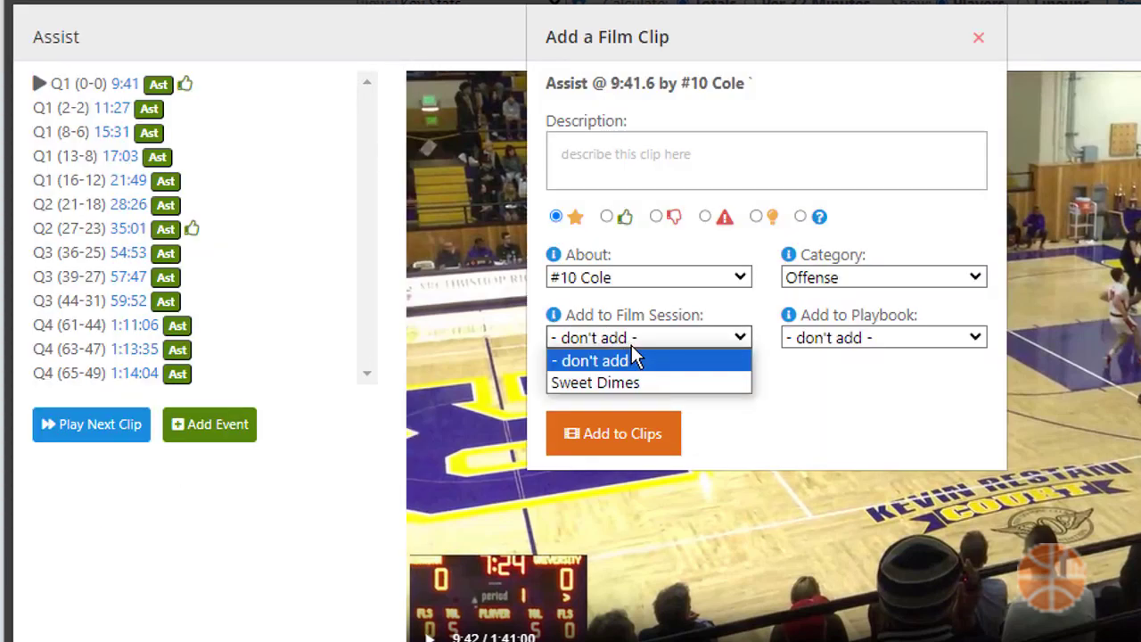
left_click(644, 384)
left_click(652, 168)
type("nice cut!")
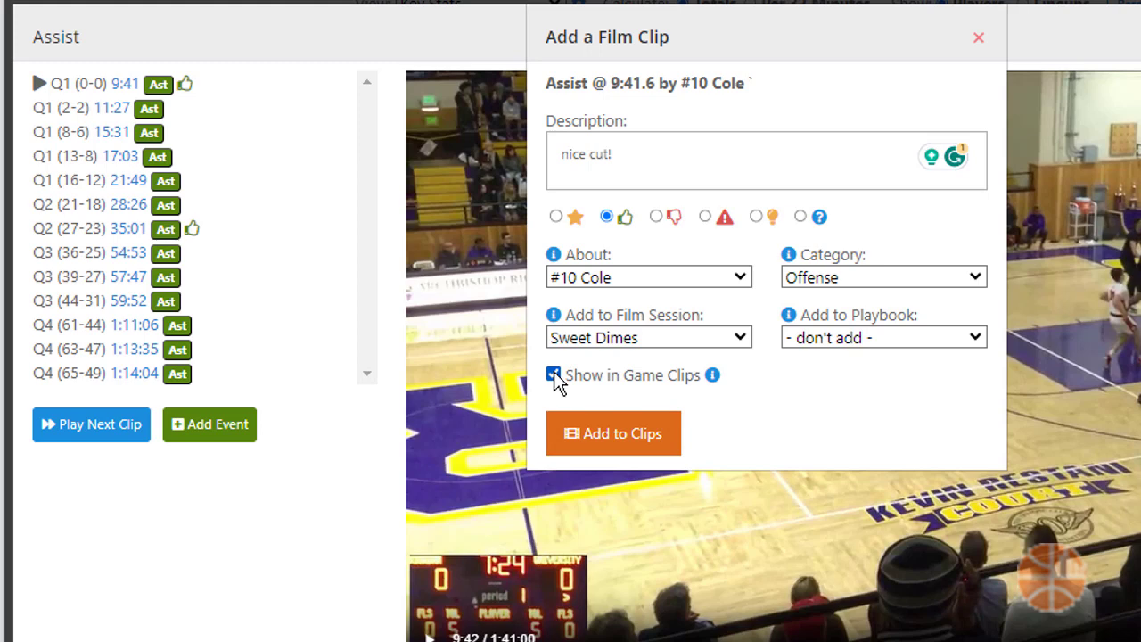
left_click(640, 437)
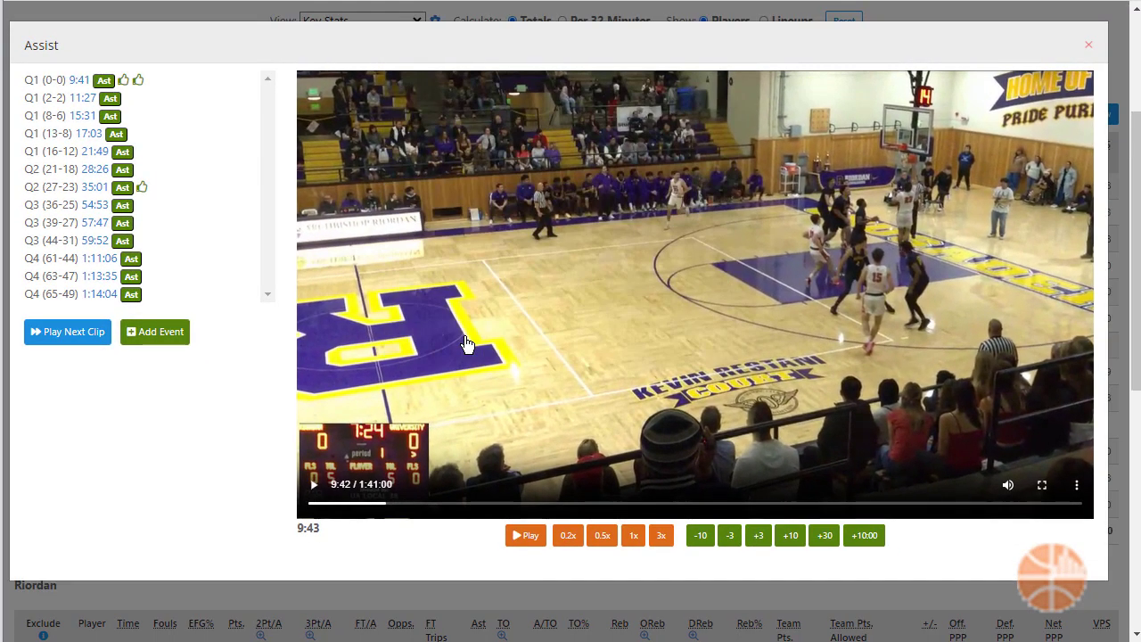
left_click(78, 102)
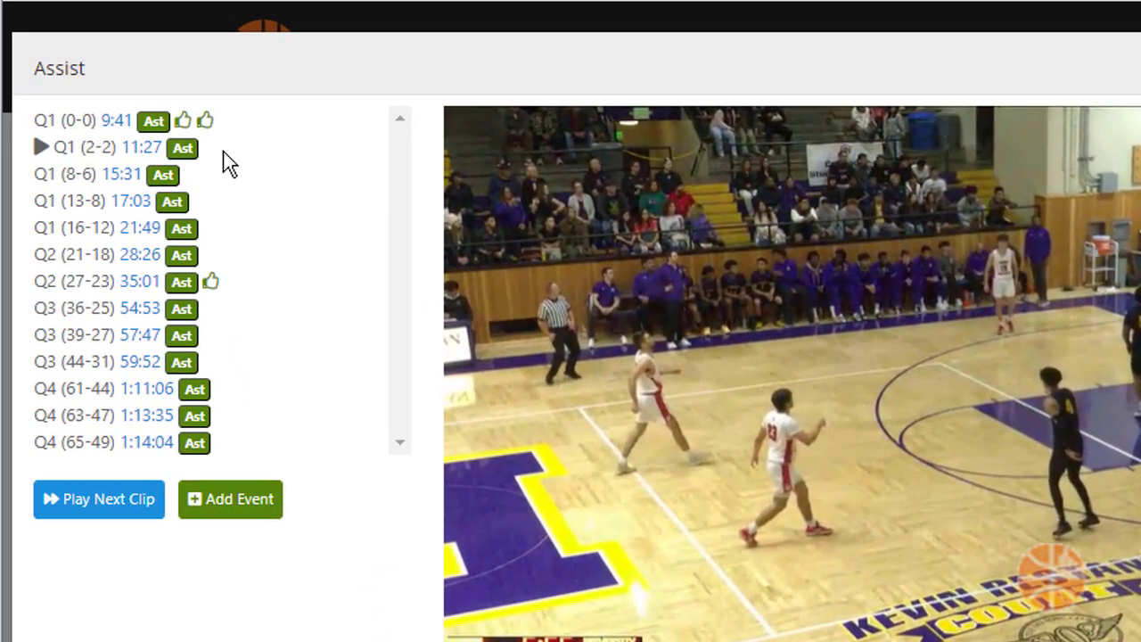
Clip the 11:27 assist into Sweet Dimes as 'great pass and cut', hidden from game clips
left_click(178, 153)
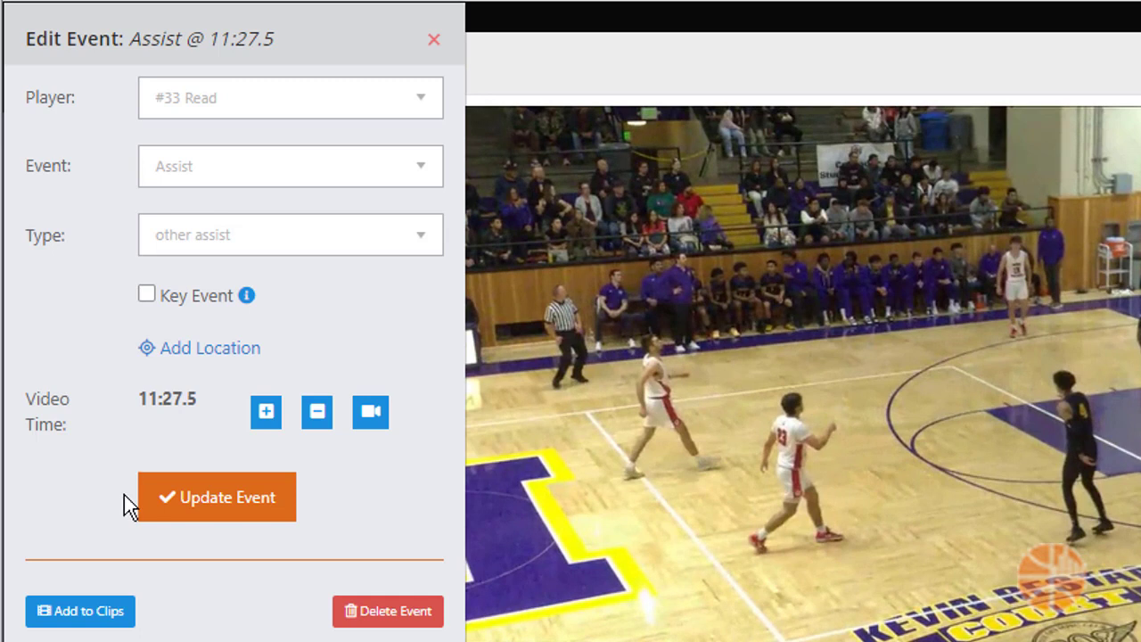
left_click(95, 613)
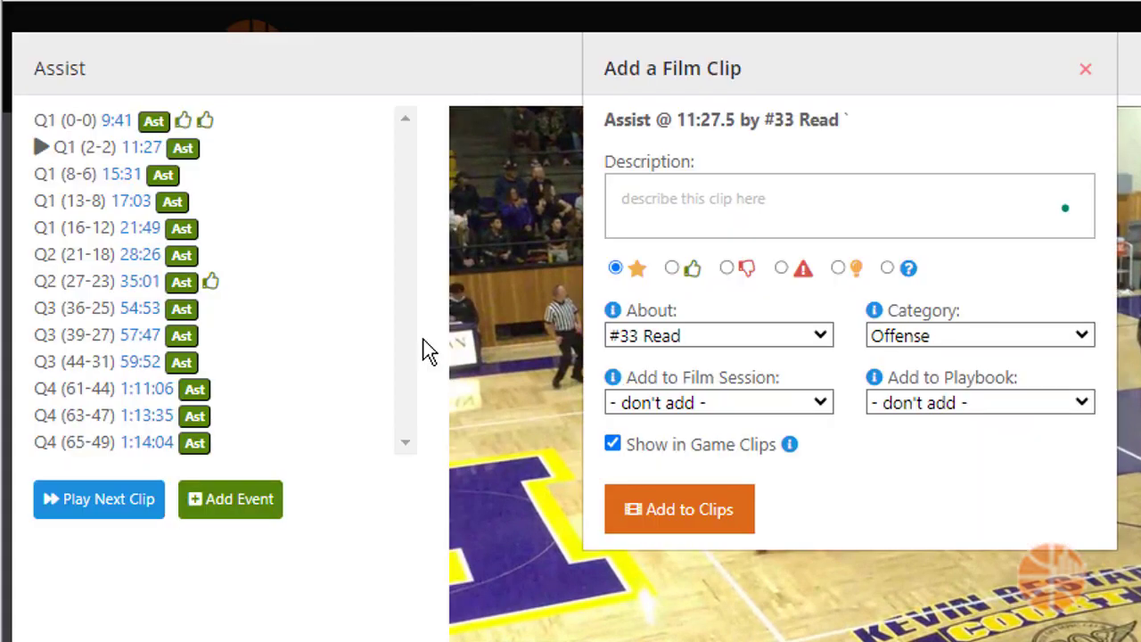
left_click(759, 404)
left_click(749, 454)
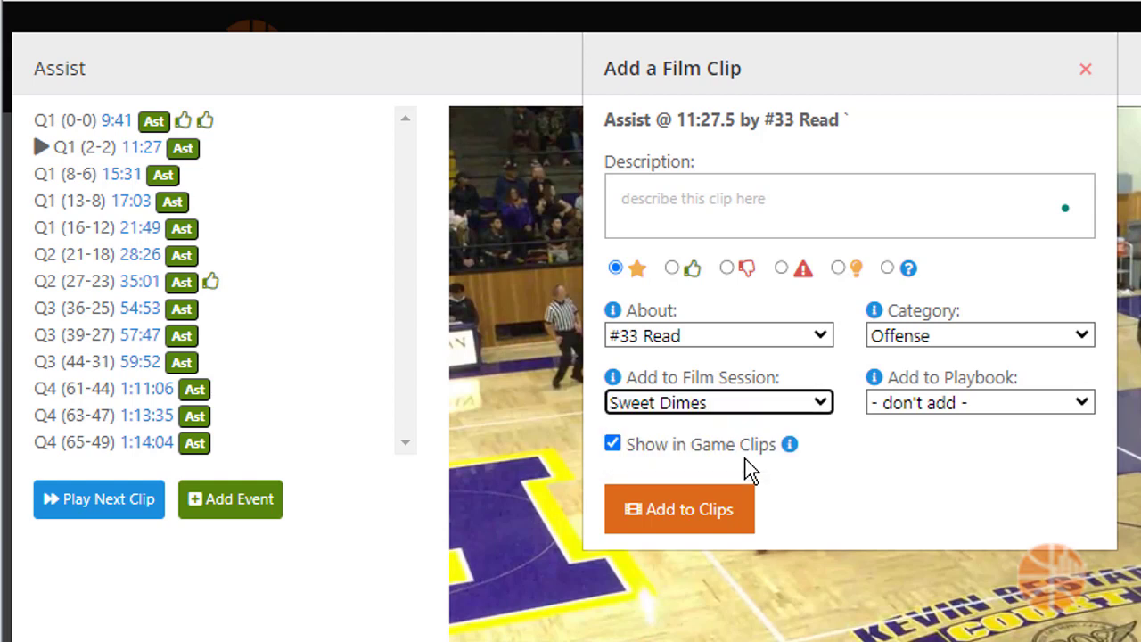
left_click(613, 442)
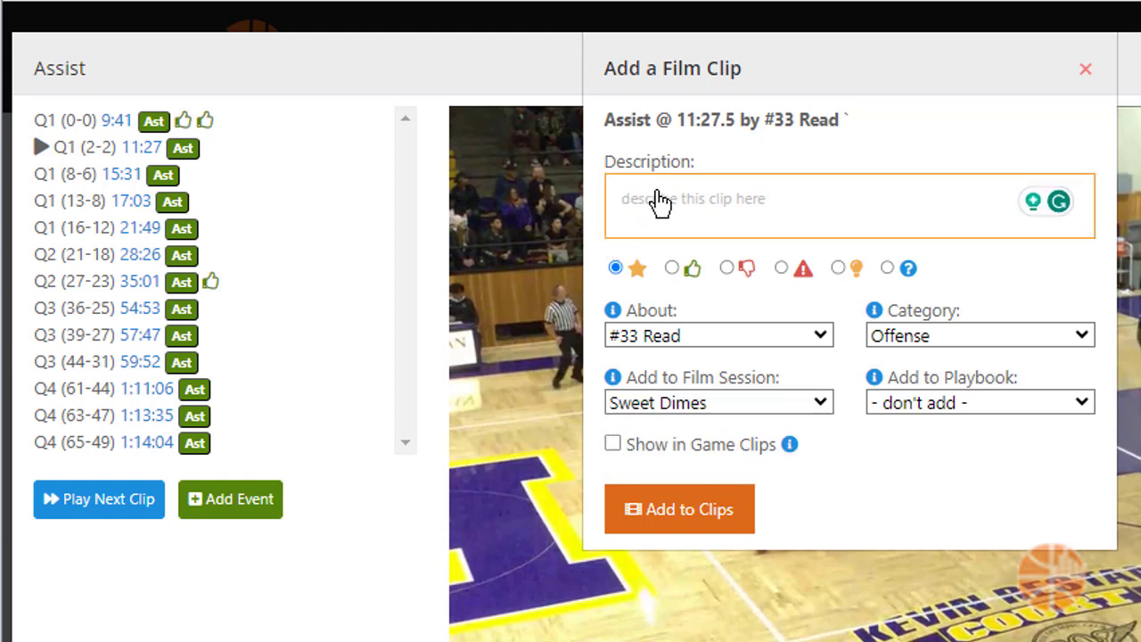
type("great pass and cut")
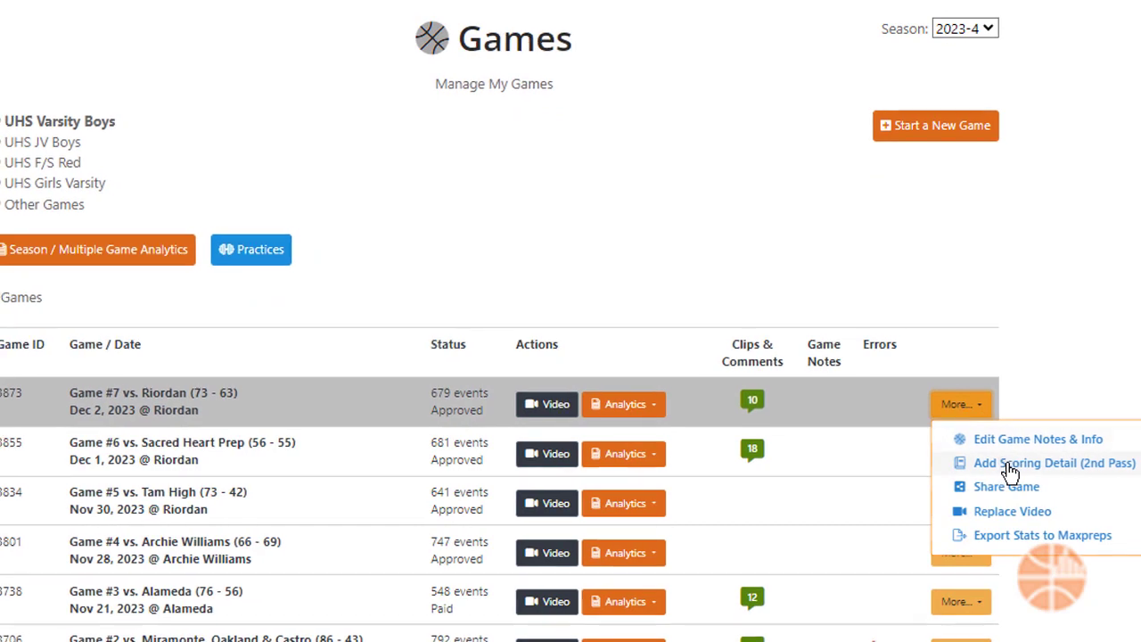
From the 2nd Pass scoring detail, clip the 9:24.8 Set Offense play as 'setup for pass & cut'
left_click(1010, 465)
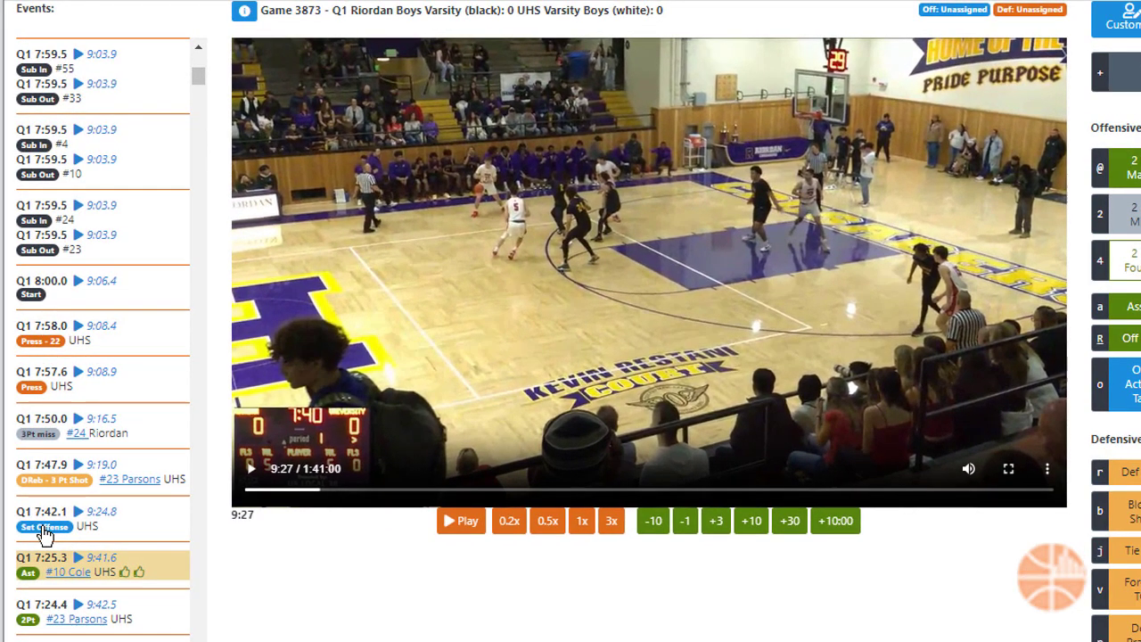
left_click(44, 528)
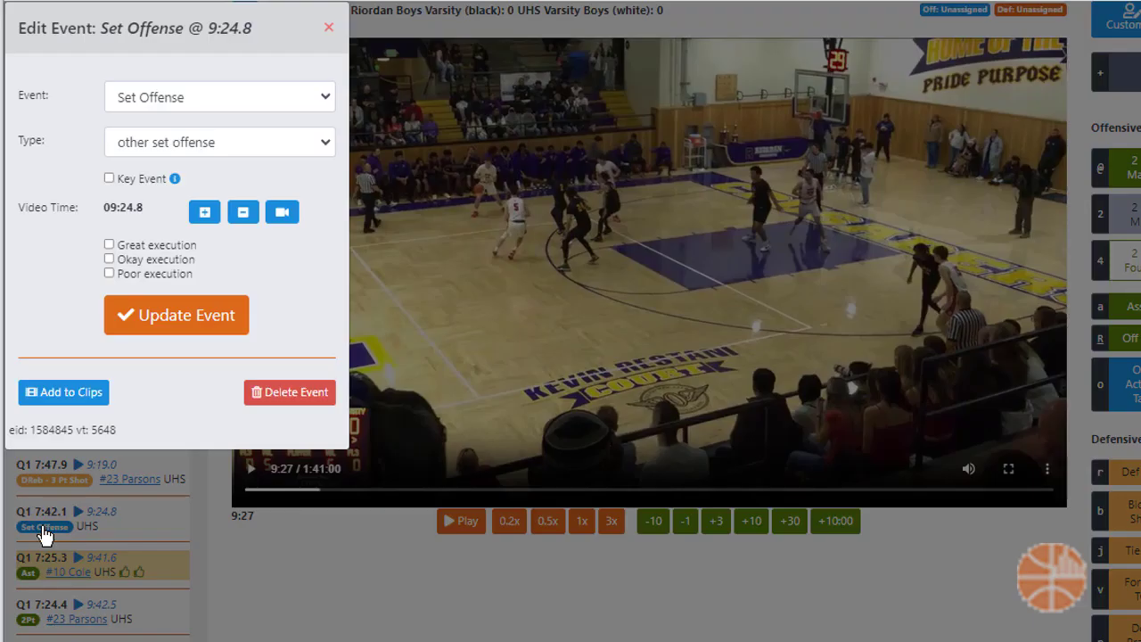
left_click(61, 396)
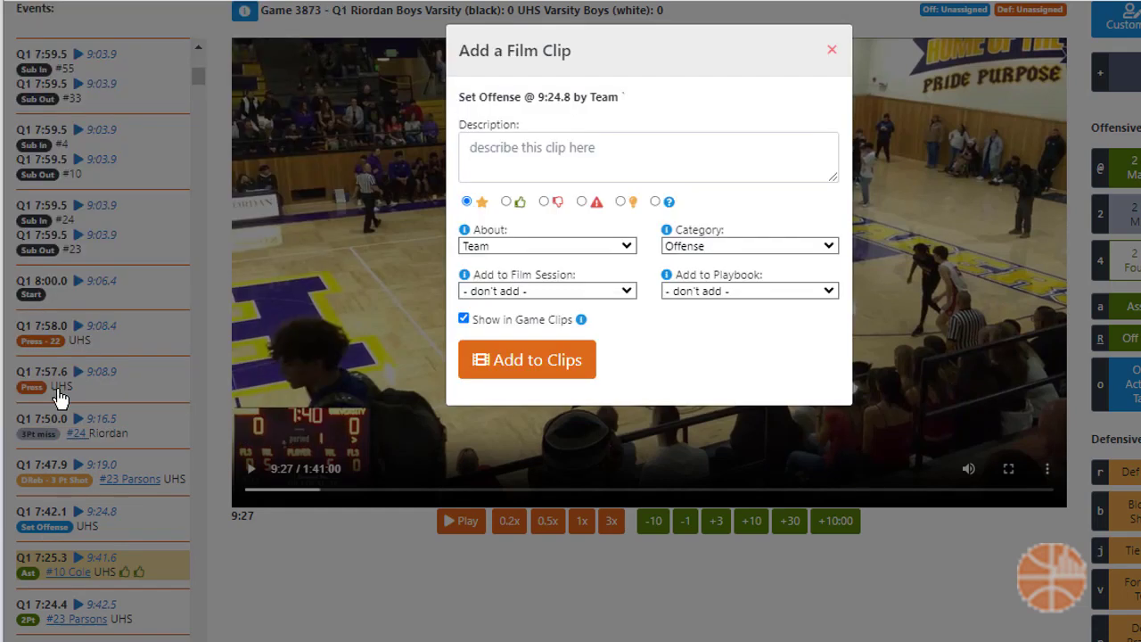
left_click(566, 156)
type("setup for pass & cut")
left_click(541, 300)
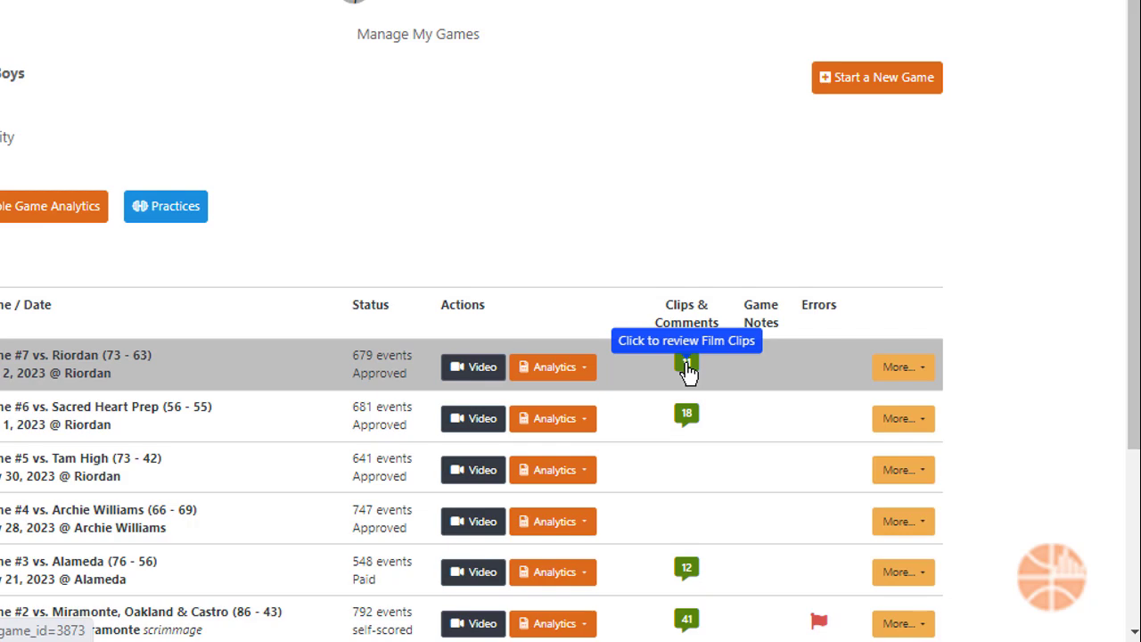
Open Game #7's clips and filter them to the Offense category for all players (14 clips)
left_click(687, 365)
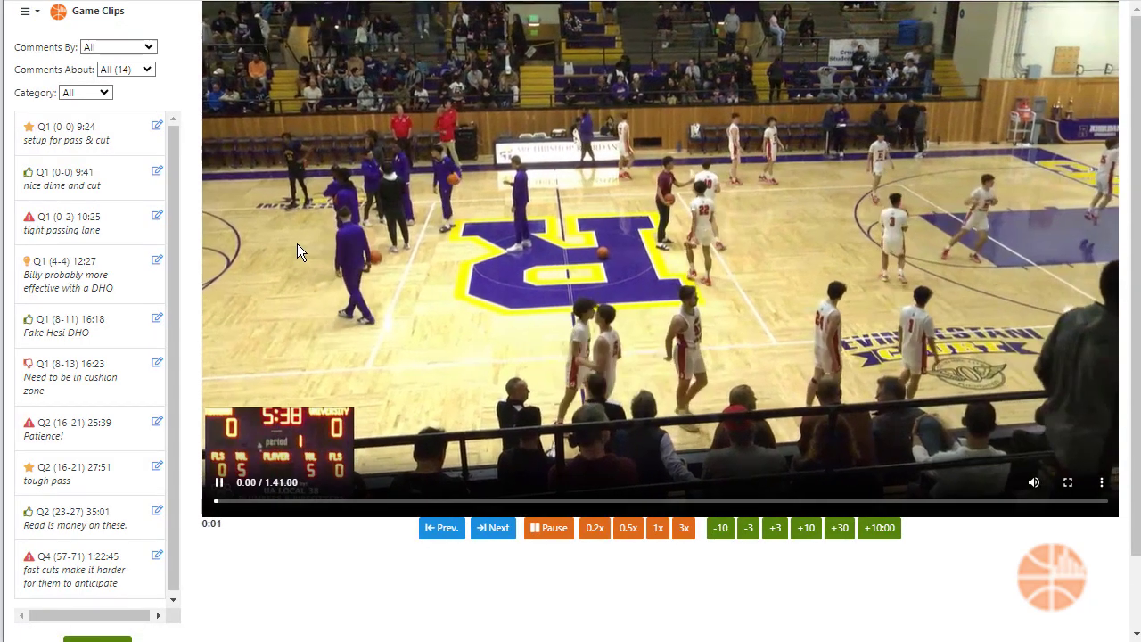
left_click(161, 132)
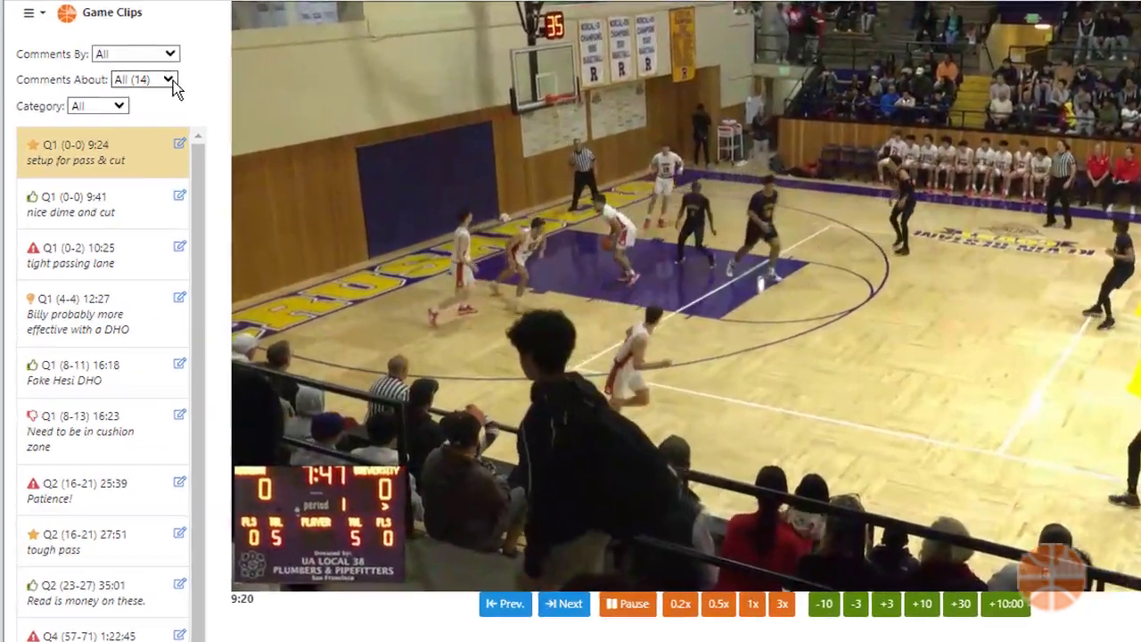
left_click(145, 69)
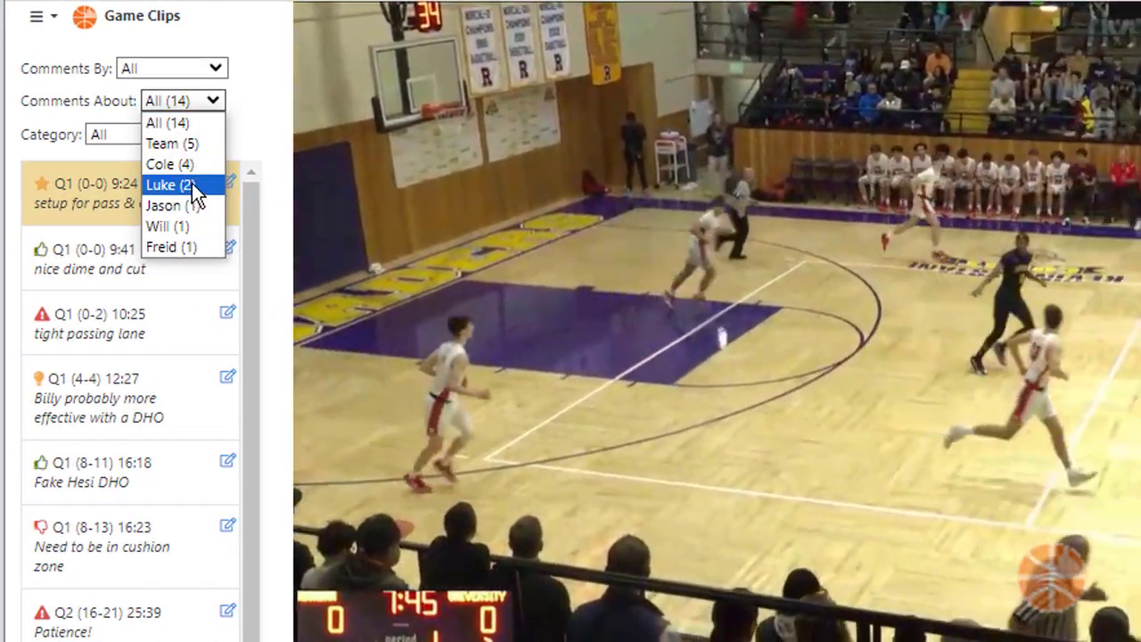
left_click(191, 185)
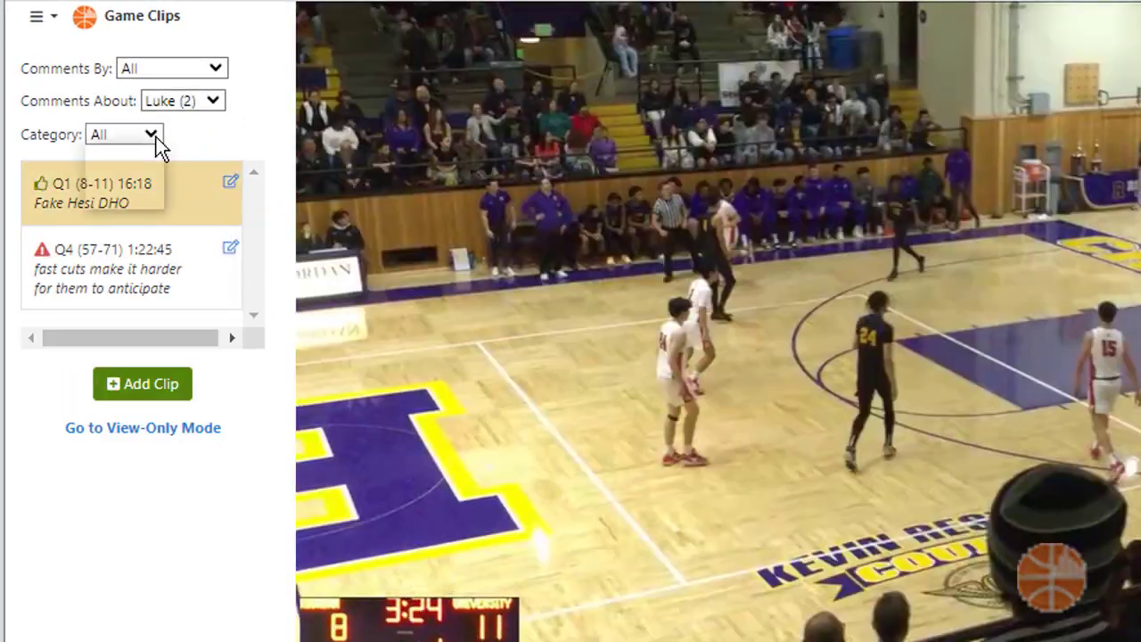
left_click(147, 176)
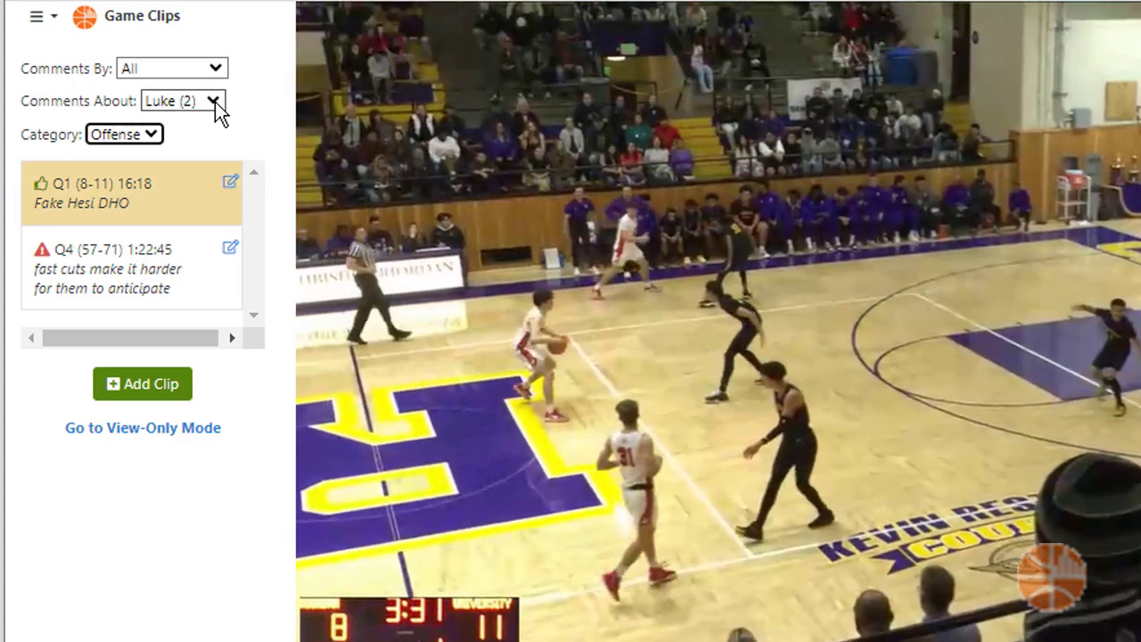
left_click(216, 101)
left_click(180, 120)
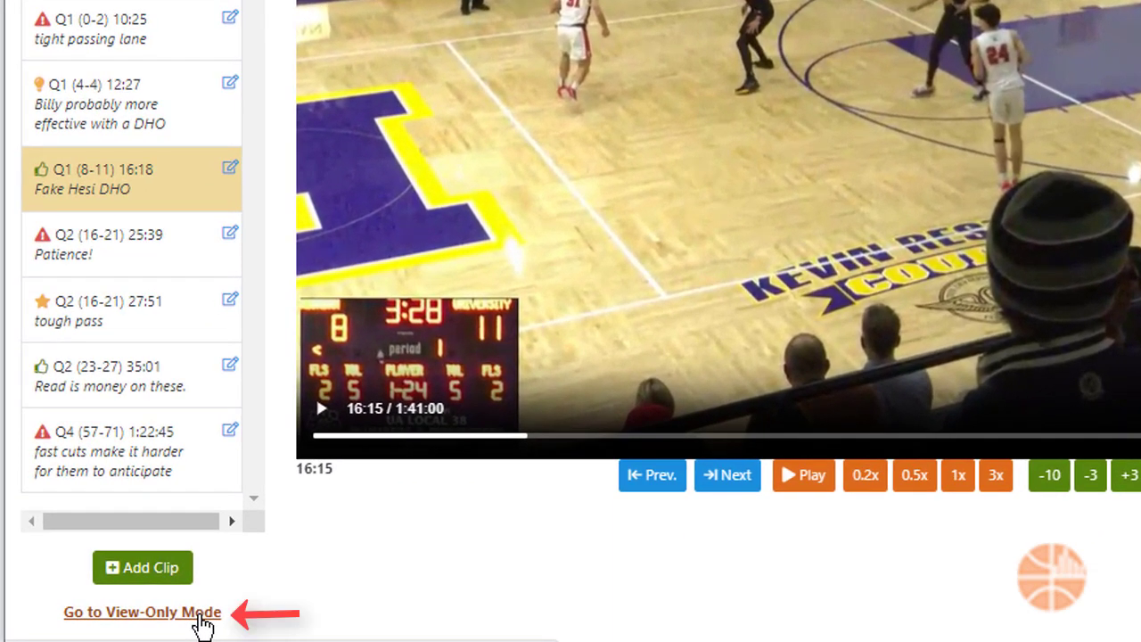
Switch Game 7's clip list to View-Only Mode
left_click(202, 624)
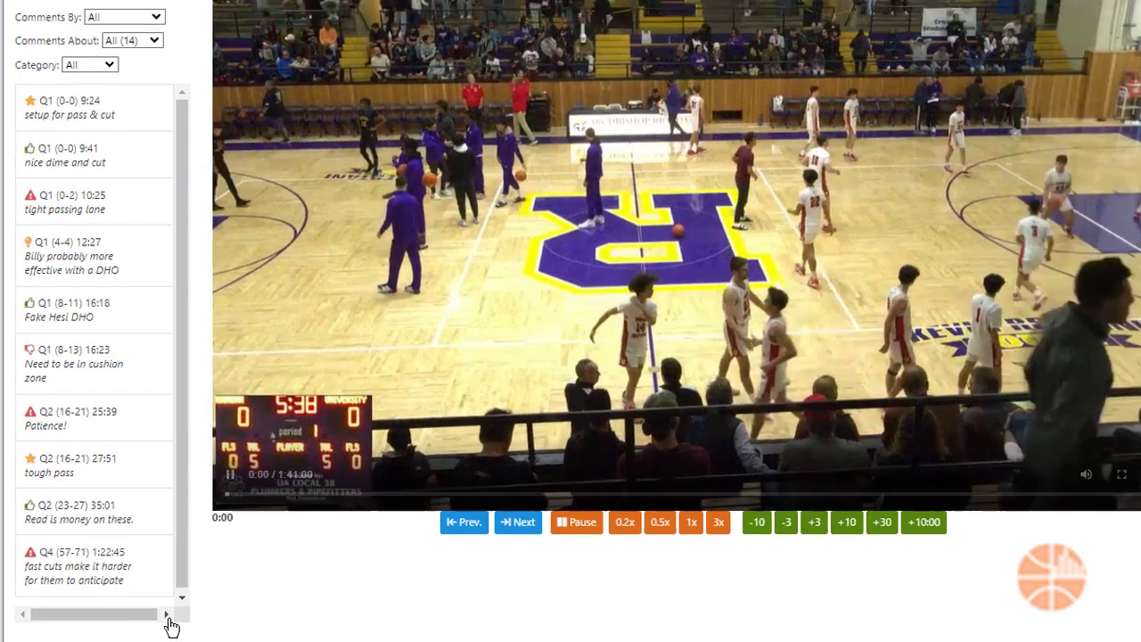